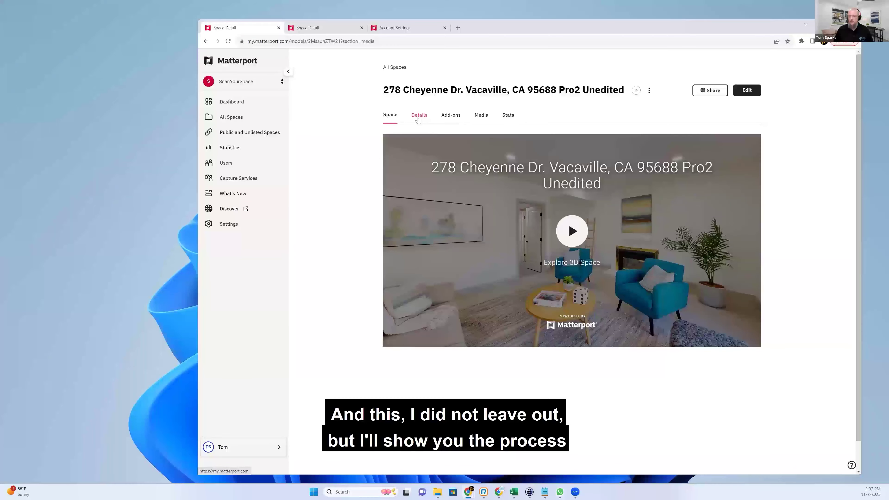
# Open the unedited space's details and review the name, presenter, website and contact fields under Public Details.
pyautogui.click(417, 120)
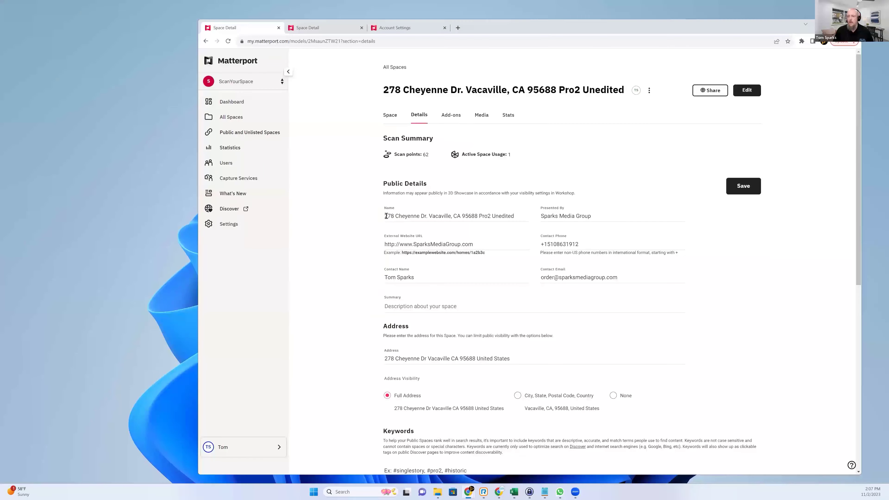
pyautogui.moveTo(385, 216); pyautogui.dragTo(517, 217)
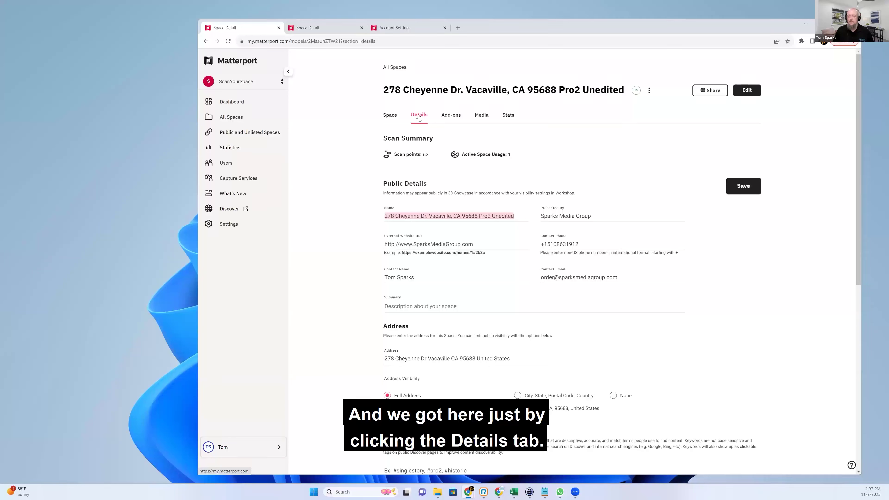
pyautogui.click(480, 216)
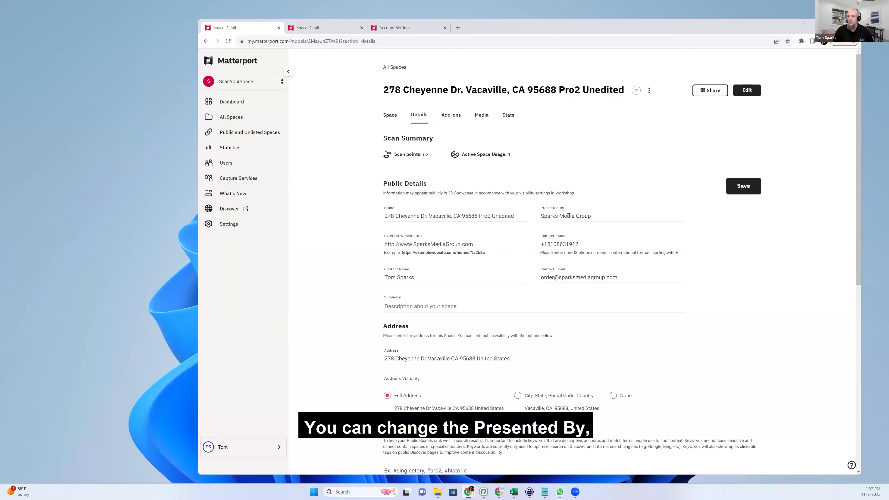
pyautogui.moveTo(541, 216); pyautogui.dragTo(592, 216)
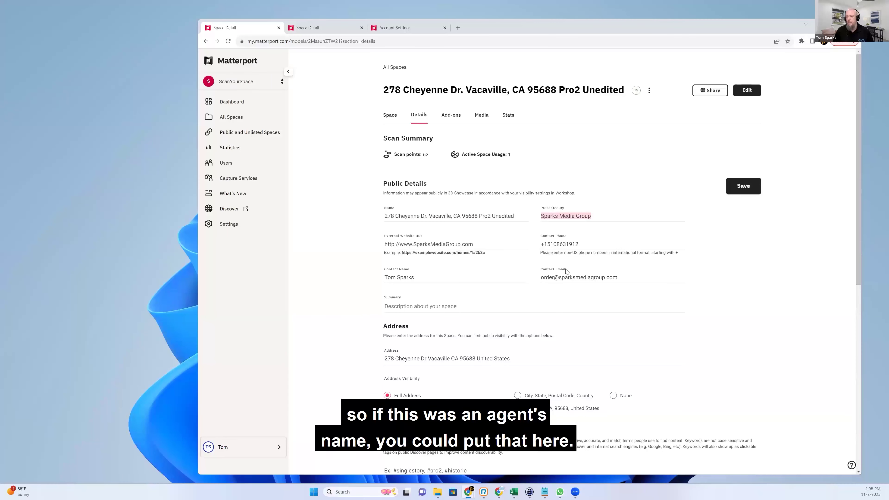
pyautogui.click(541, 244)
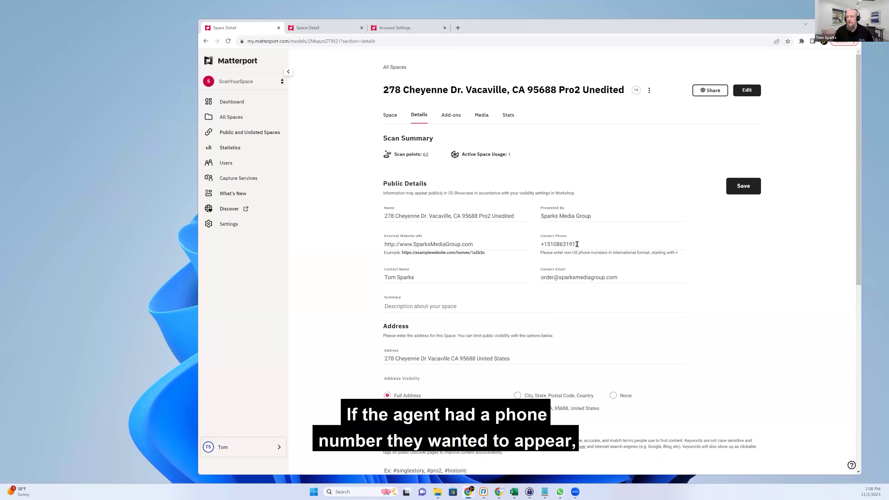
pyautogui.moveTo(582, 244); pyautogui.dragTo(539, 245)
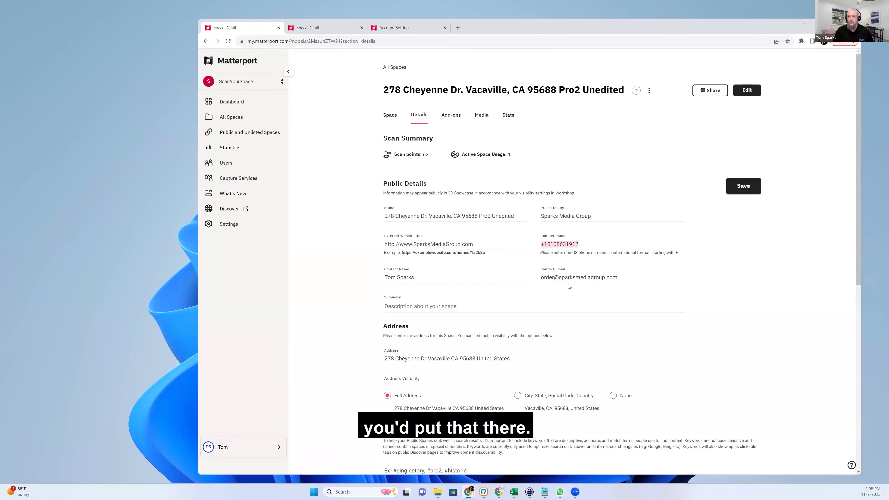
pyautogui.moveTo(630, 279); pyautogui.dragTo(542, 276)
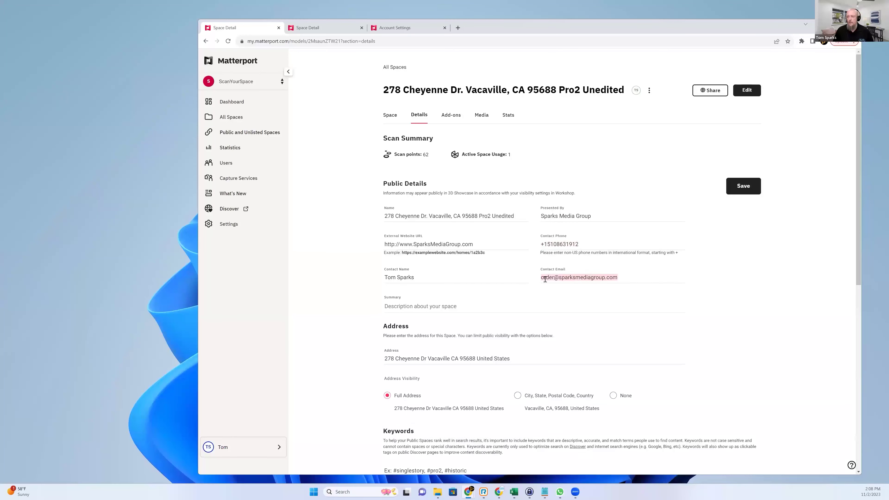
pyautogui.click(429, 279)
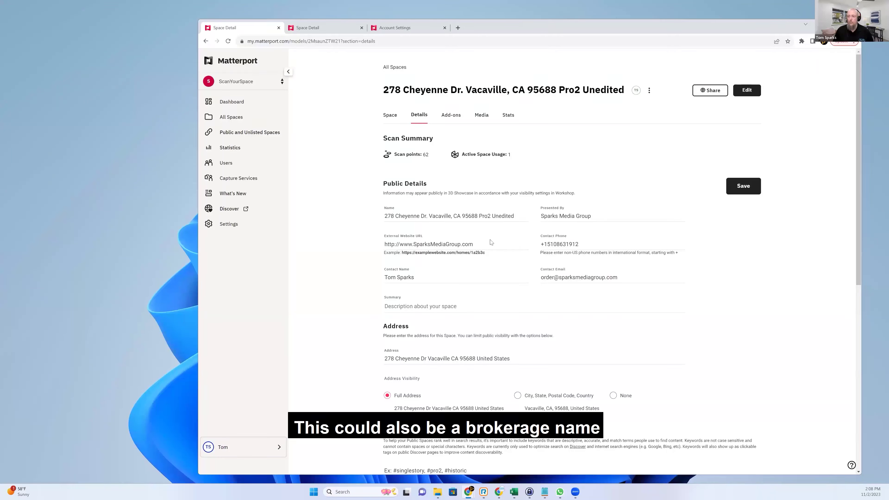
pyautogui.moveTo(415, 277); pyautogui.dragTo(381, 278)
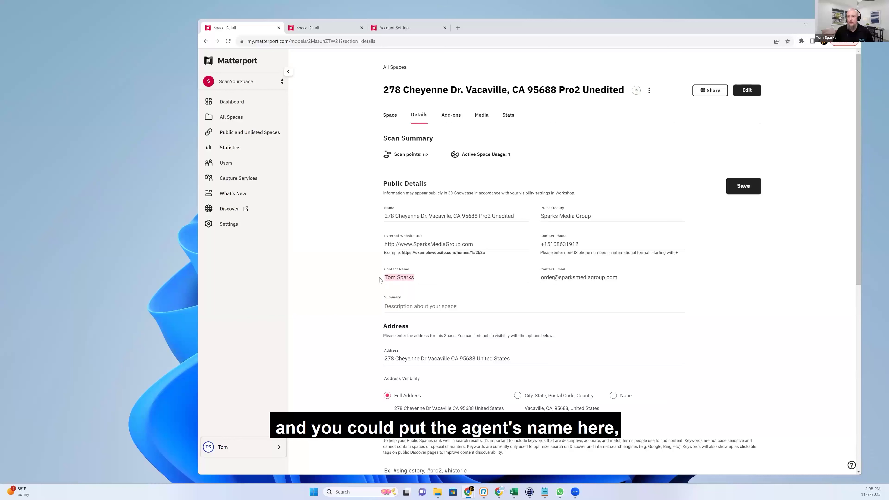
pyautogui.moveTo(473, 244); pyautogui.dragTo(383, 245)
# Try the address visibility options City, State, Postal Code, Country and None, and switch back to Full Address.
pyautogui.scroll(-2, 434, 310)
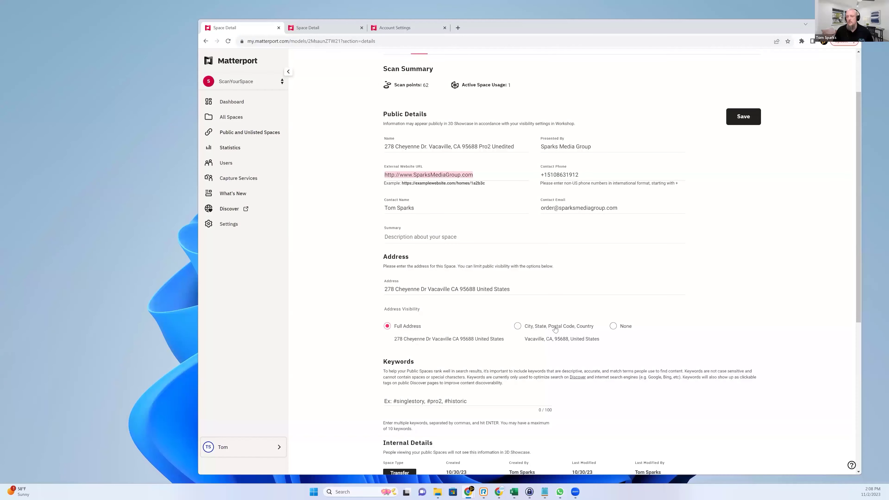
pyautogui.click(525, 326)
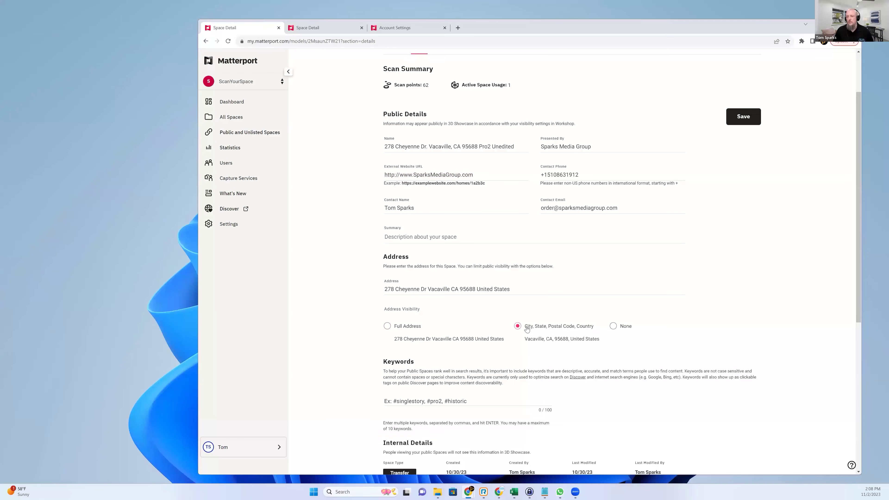
pyautogui.click(612, 326)
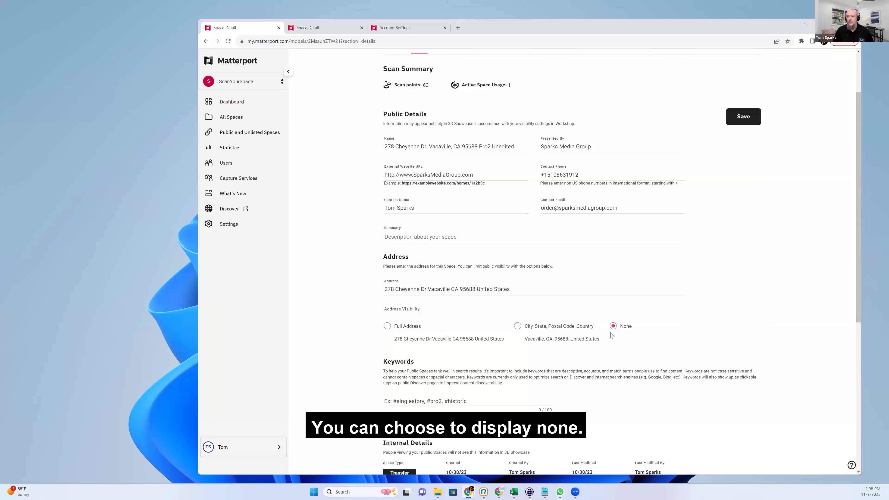
pyautogui.click(387, 326)
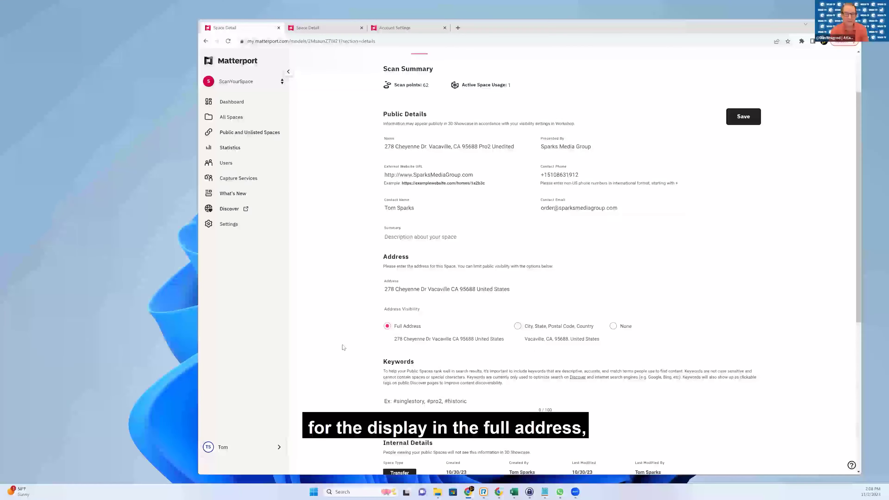
# Switch to the edited version of the space and start its 3D tour to check the displayed name.
pyautogui.scroll(1, 343, 346)
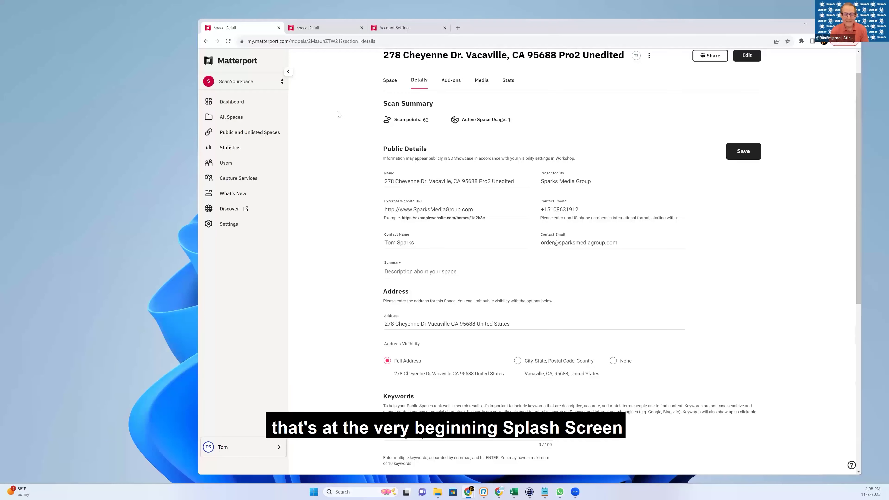
pyautogui.click(326, 28)
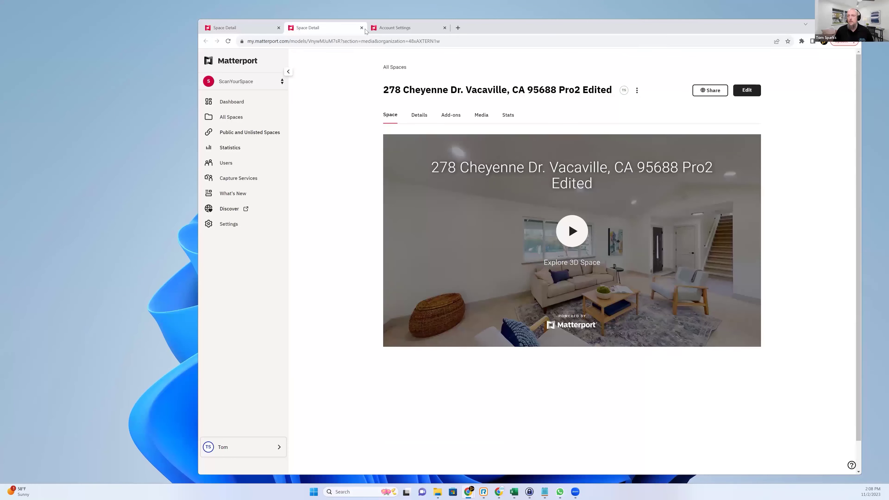
pyautogui.click(566, 223)
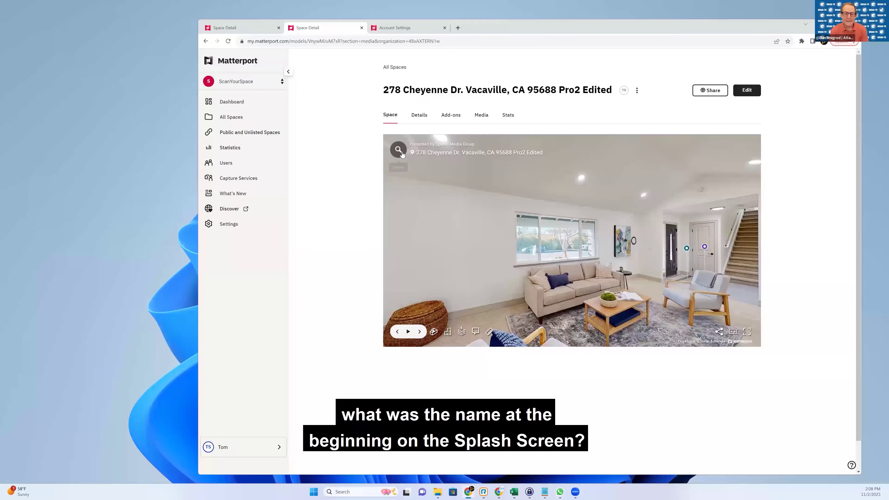
# Return to the unedited space's details and examine the camera and editing suffix in its Name field.
pyautogui.click(238, 28)
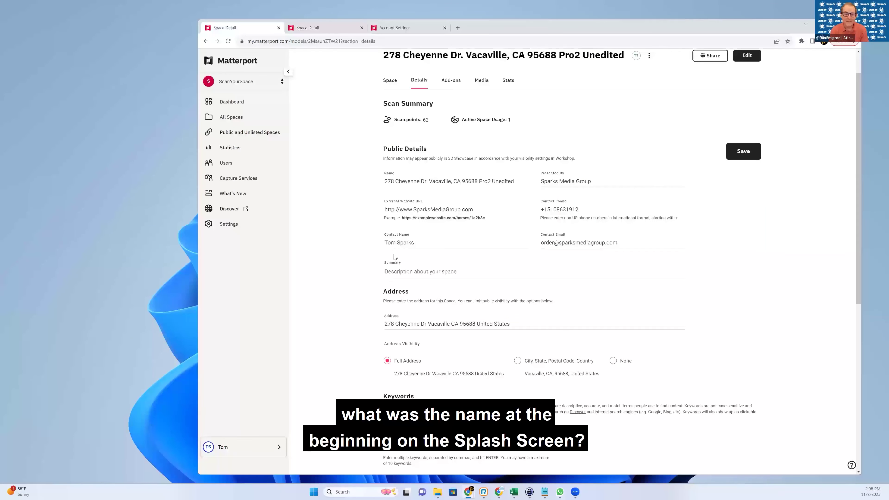
pyautogui.click(473, 180)
pyautogui.moveTo(522, 179); pyautogui.dragTo(478, 182)
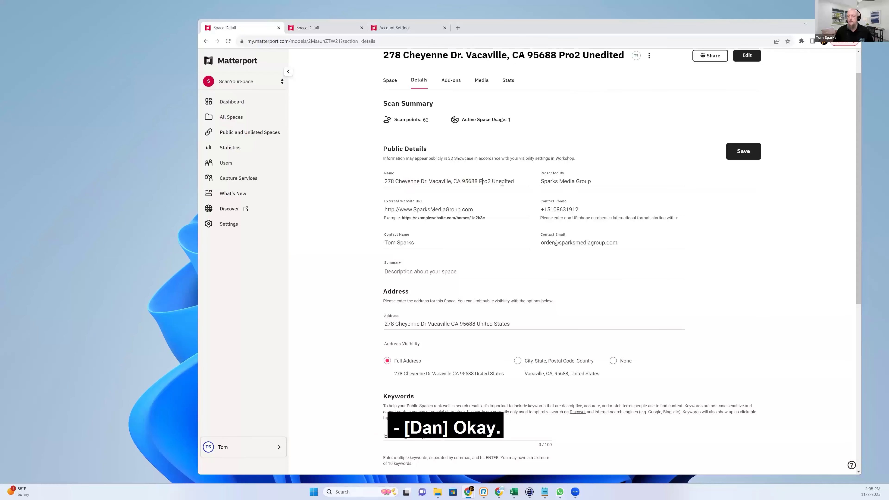
pyautogui.click(479, 182)
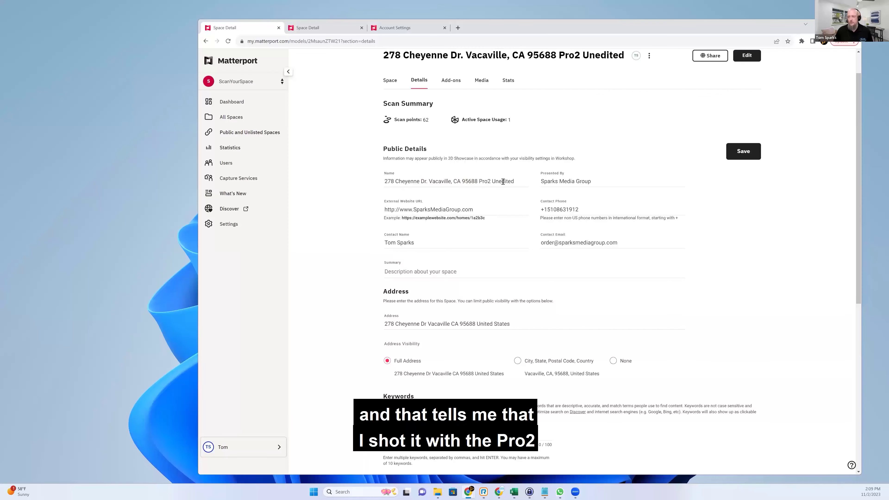
# Review the Internal Details section, examining the private Description note about the camera used.
pyautogui.scroll(-4, 483, 218)
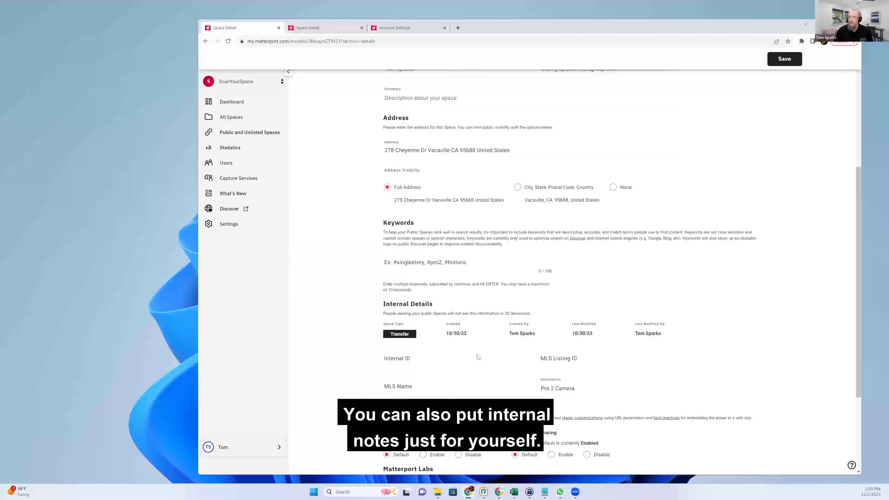
pyautogui.scroll(2, 546, 346)
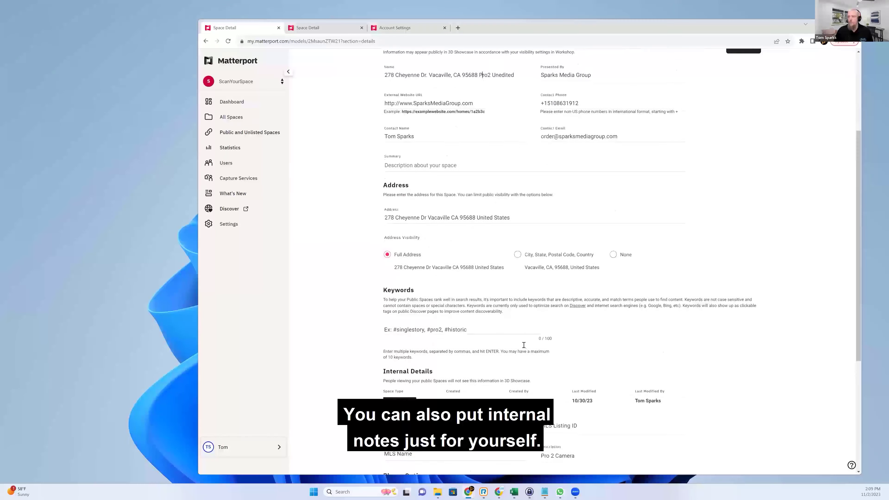
pyautogui.scroll(-3, 558, 351)
pyautogui.tripleClick(579, 353)
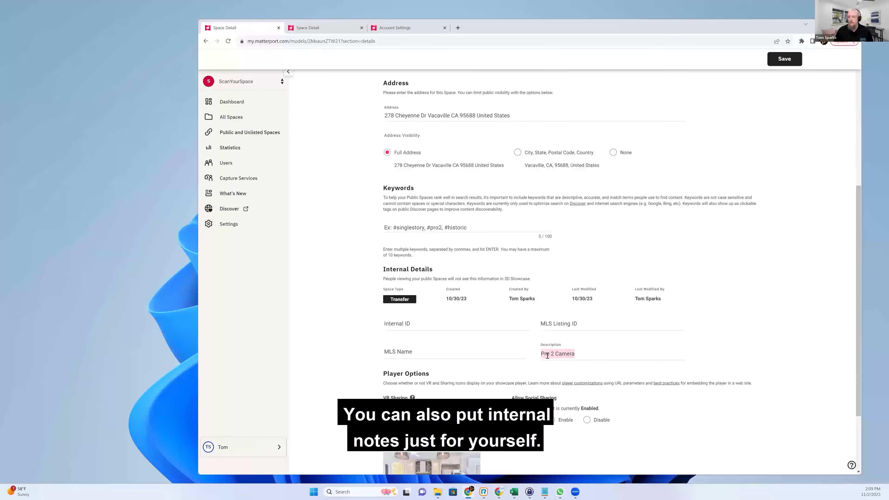
pyautogui.click(584, 355)
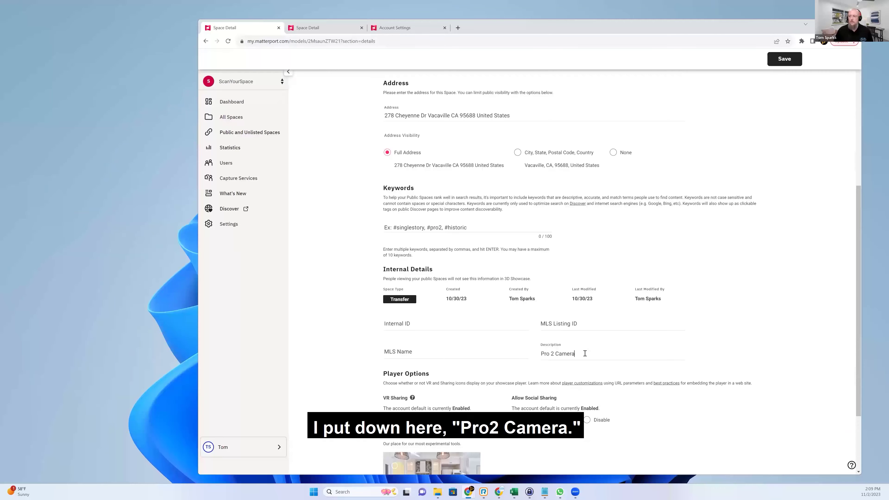
pyautogui.scroll(-3, 585, 353)
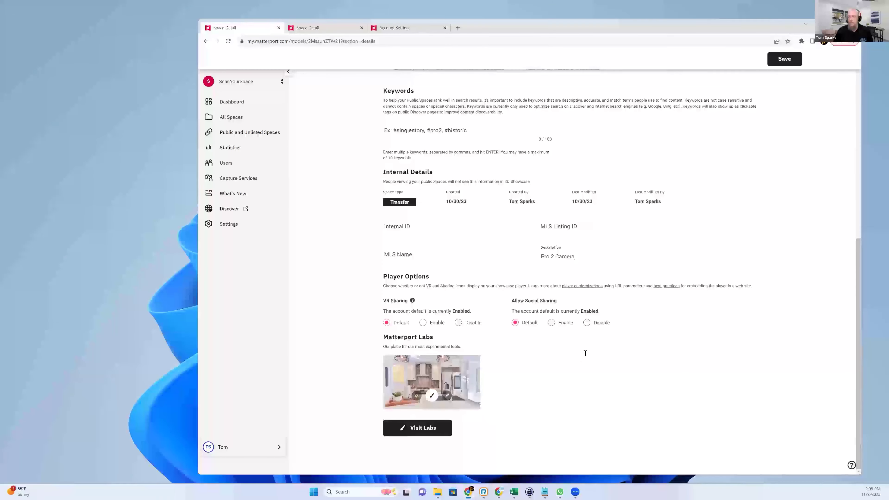
# Examine the Keywords field and the MLS Name and MLS Listing ID fields of the unedited space.
pyautogui.scroll(4, 585, 353)
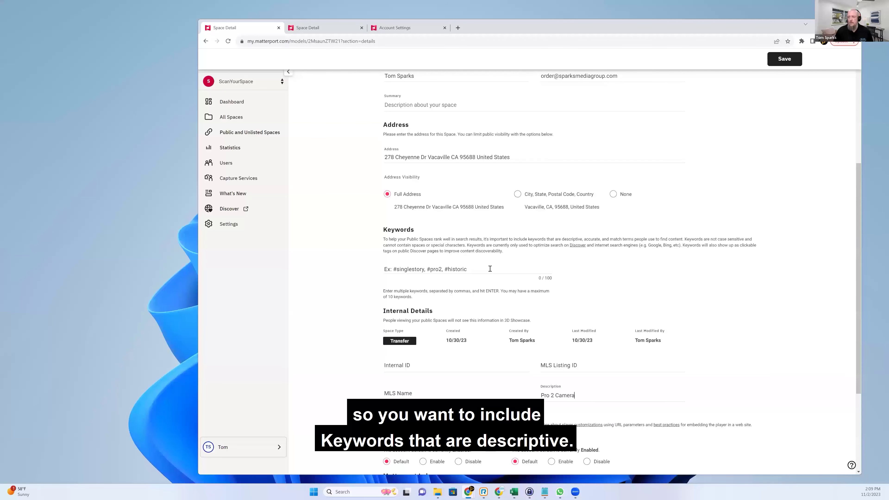
pyautogui.click(478, 270)
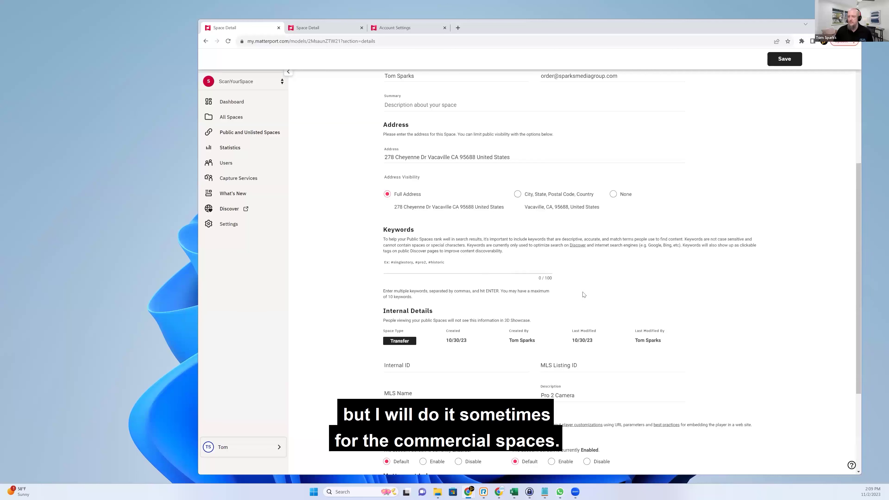
pyautogui.scroll(-1, 584, 295)
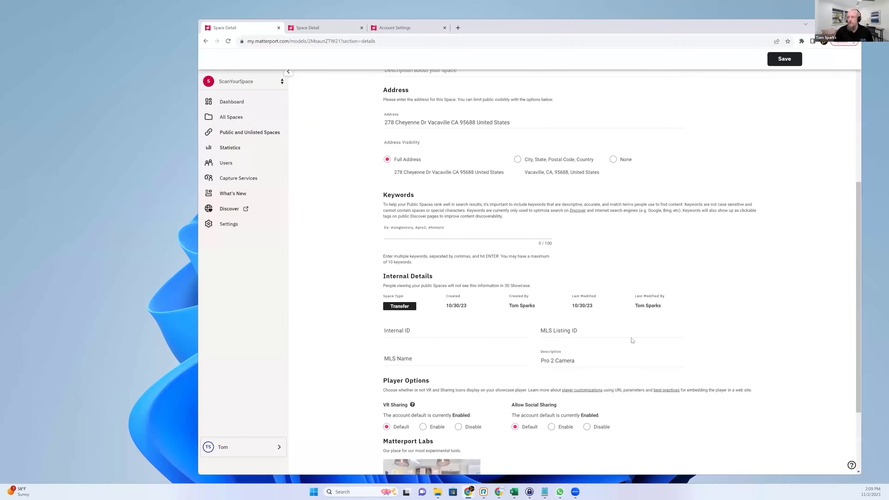
pyautogui.scroll(1, 683, 318)
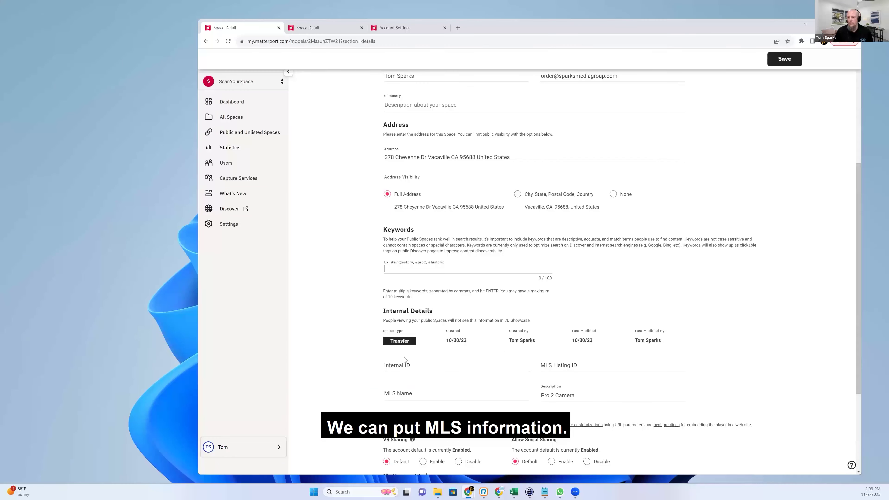
pyautogui.scroll(-2, 436, 333)
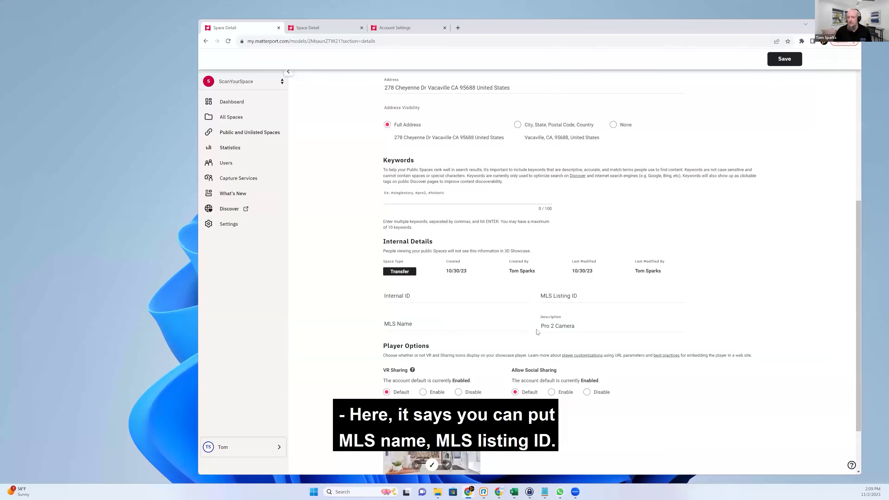
# Compare the VR Sharing default in Player Options with the View in VR control in the edited space's tour.
pyautogui.scroll(-2, 538, 332)
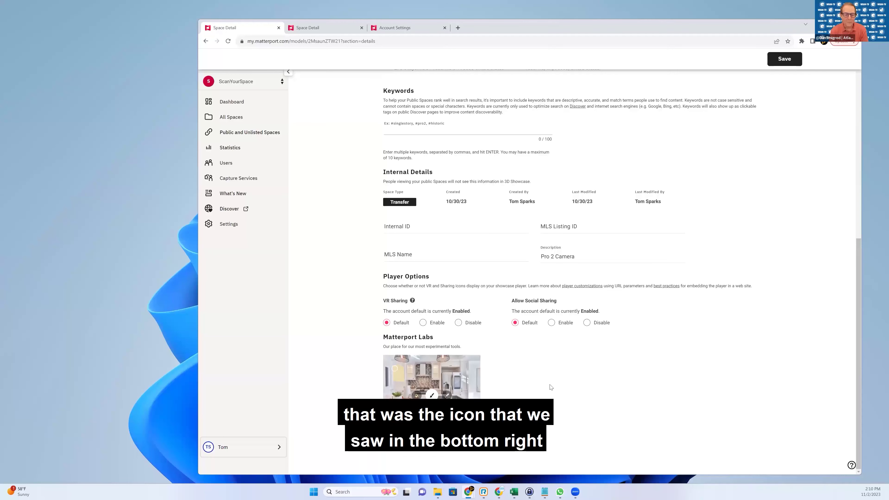
pyautogui.click(320, 30)
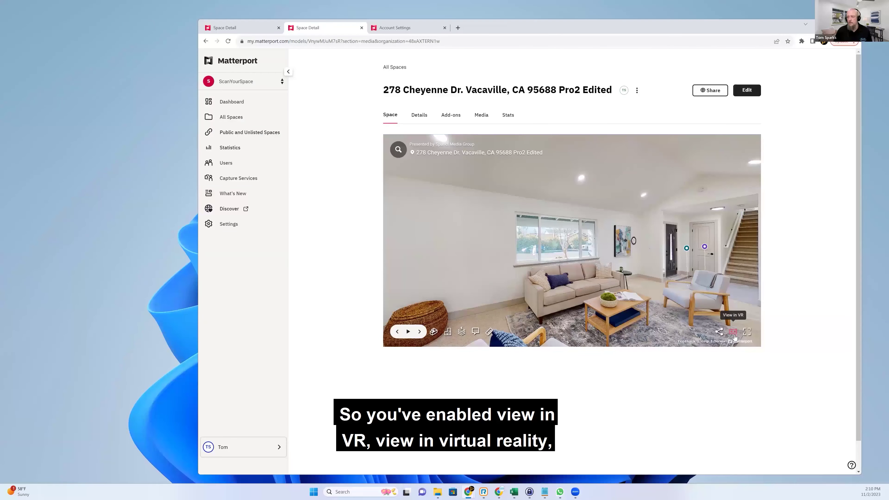
pyautogui.hotkey('ctrl', 'shift', 'Tab')
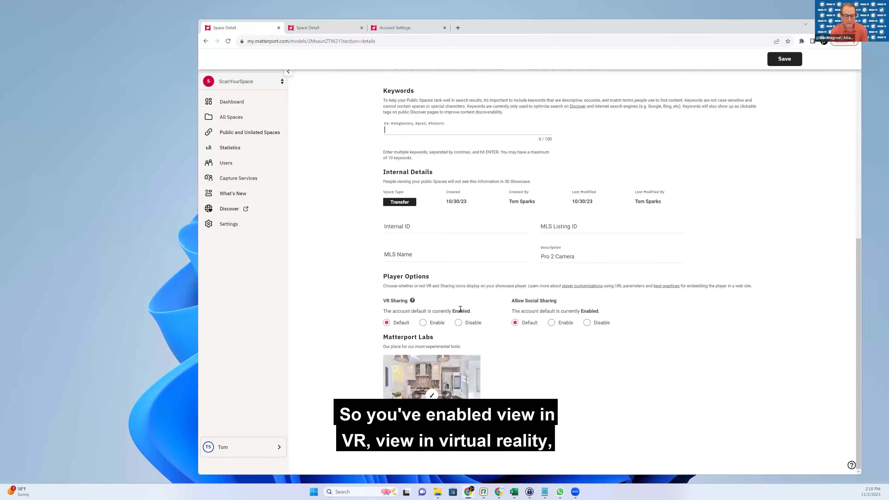
pyautogui.moveTo(452, 309); pyautogui.dragTo(472, 313)
pyautogui.click(473, 313)
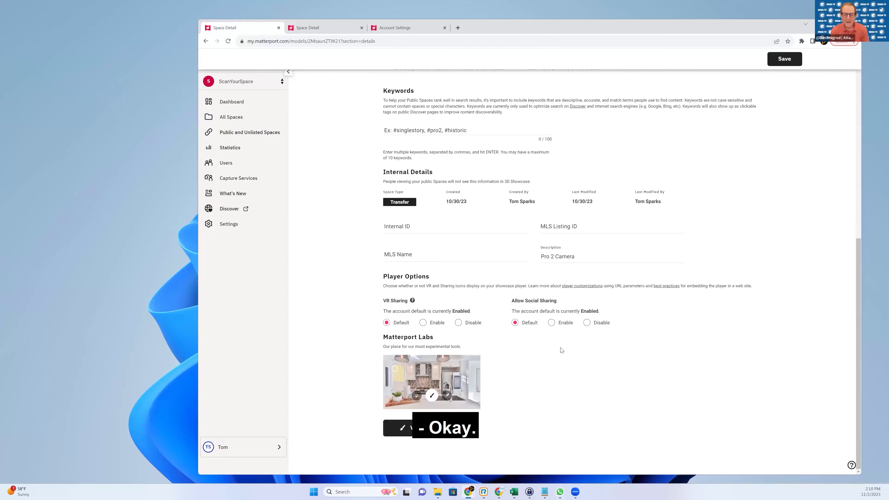
# Switch to the account-wide Space Settings and examine the VR Button setting.
pyautogui.scroll(2, 561, 350)
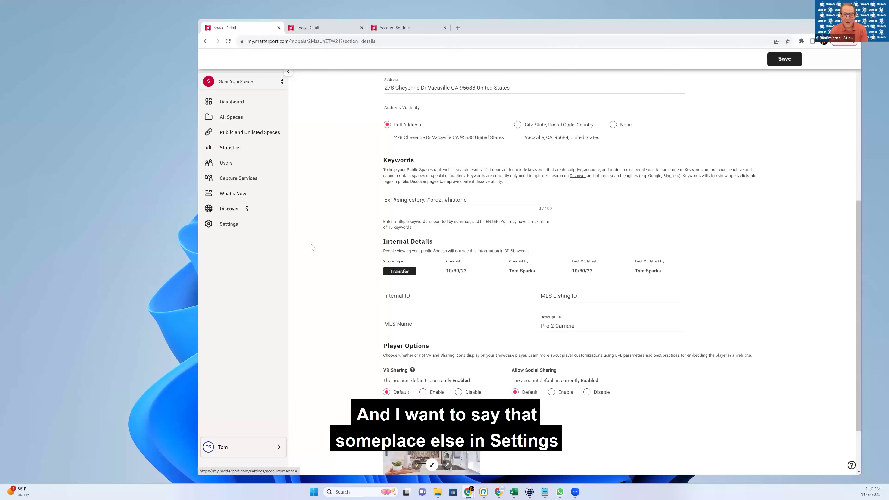
pyautogui.click(421, 29)
pyautogui.scroll(-1, 364, 265)
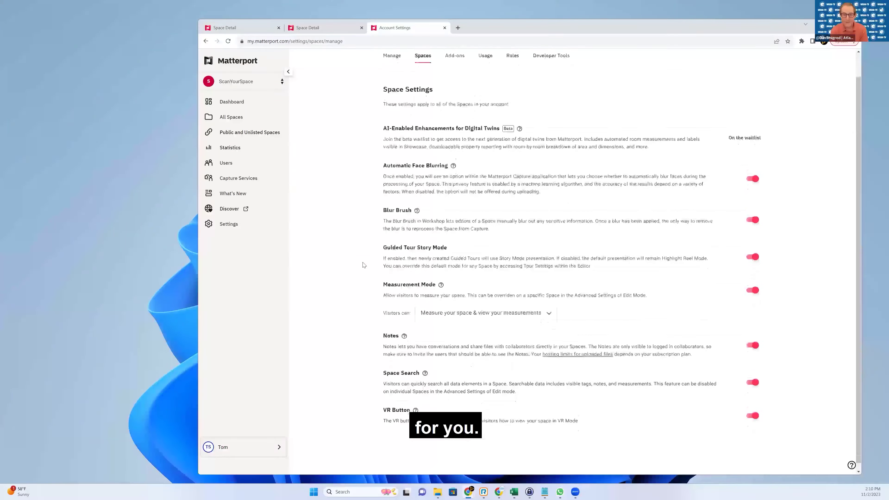